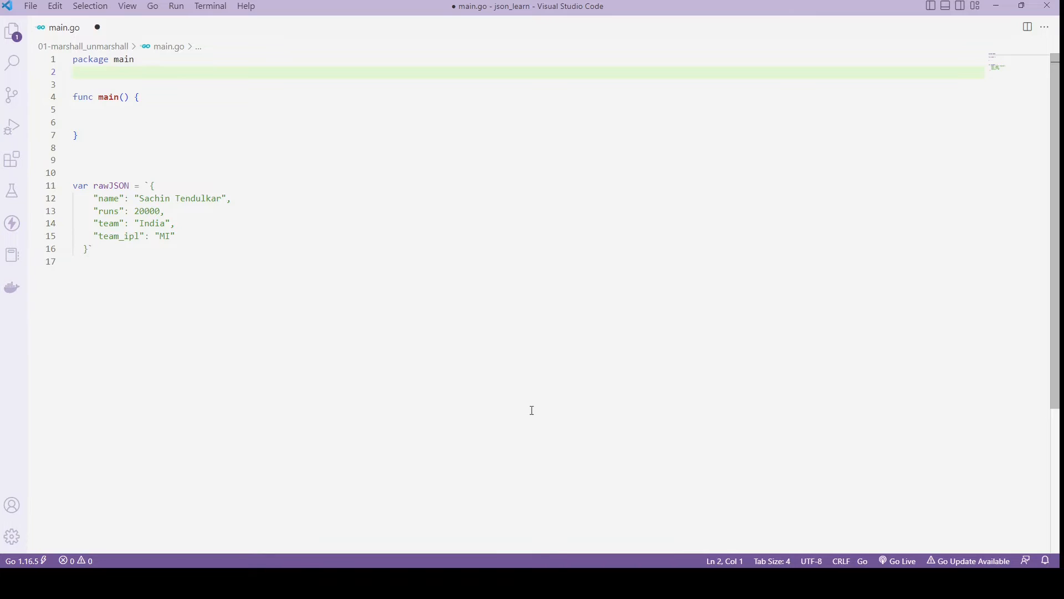
- Paste the import block for encoding/json and fmt into main.go
type("import ( \t\"encoding/json\" \t\"fmt\" )")
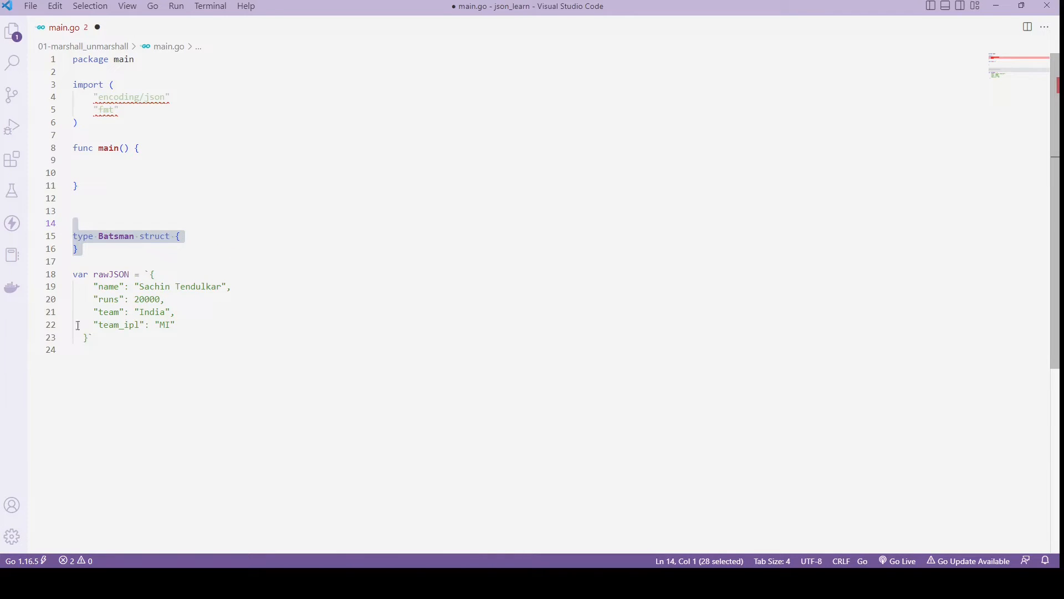
- Fill Batsman with Name string, Runs int64, Team, TeamIPL and ID string fields
double_click(103, 287)
left_click(110, 298)
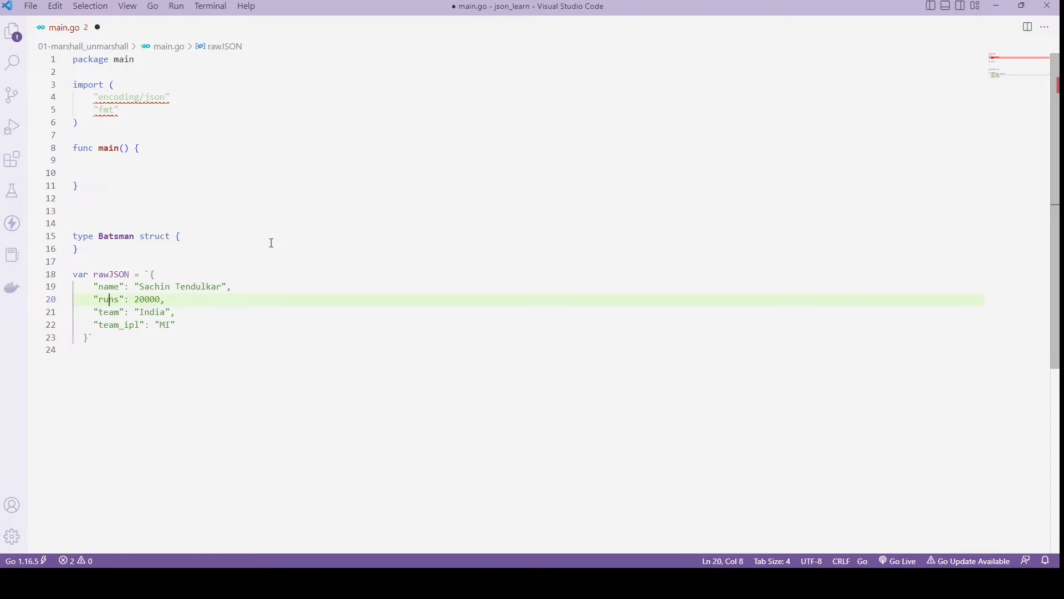
key("ctrl+z")
type("ID      string")
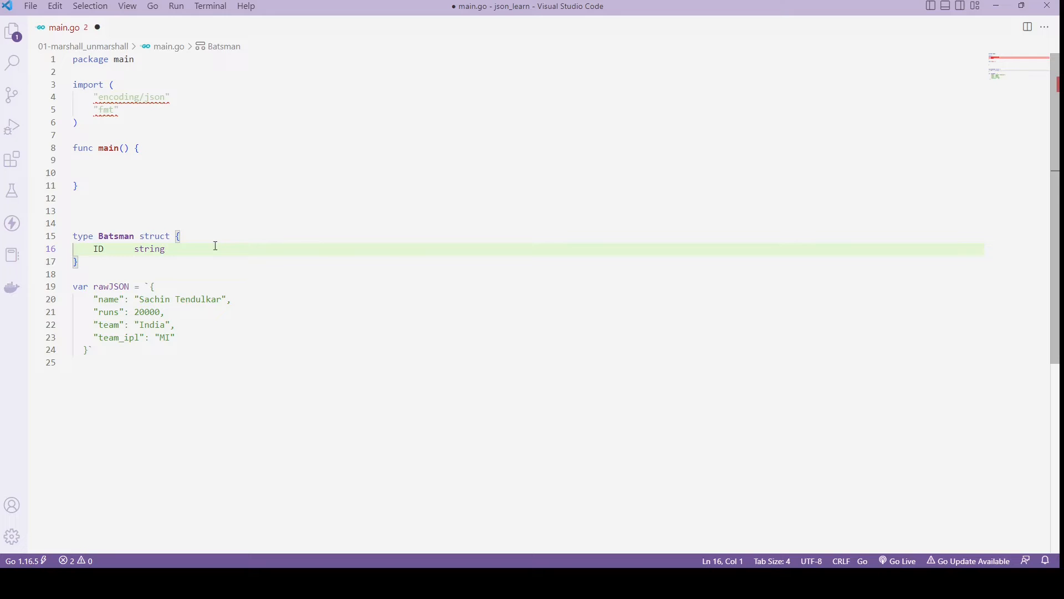
key("ctrl+z")
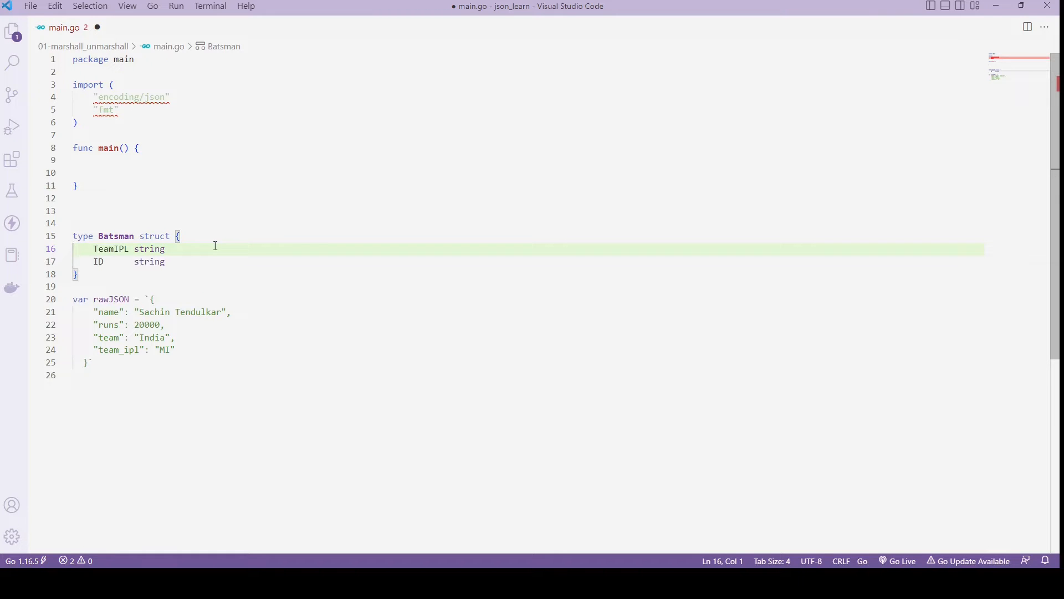
key("ctrl+z")
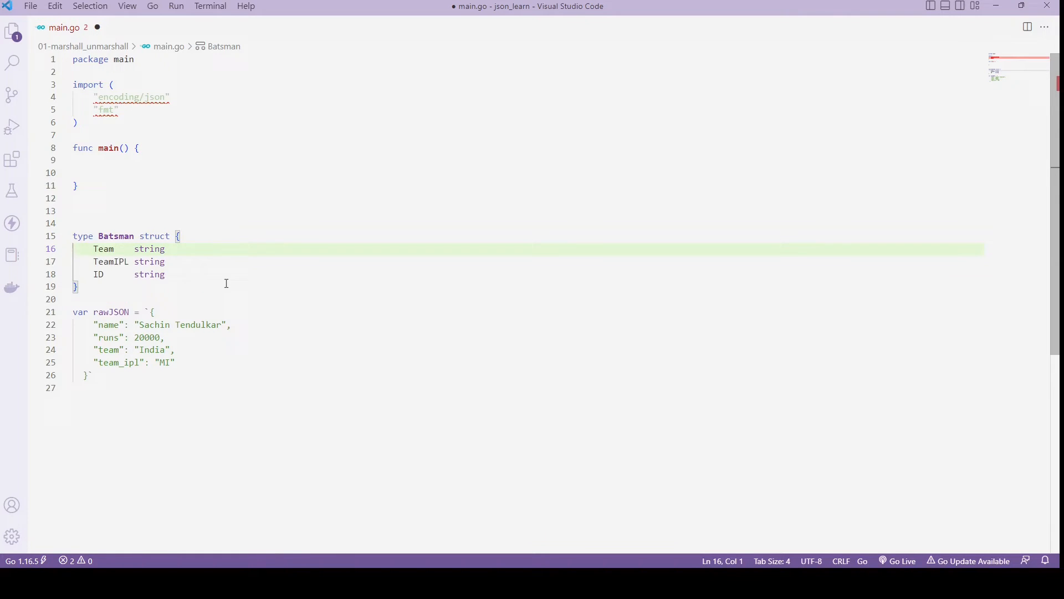
key("ctrl+z")
key("ctrl+z")
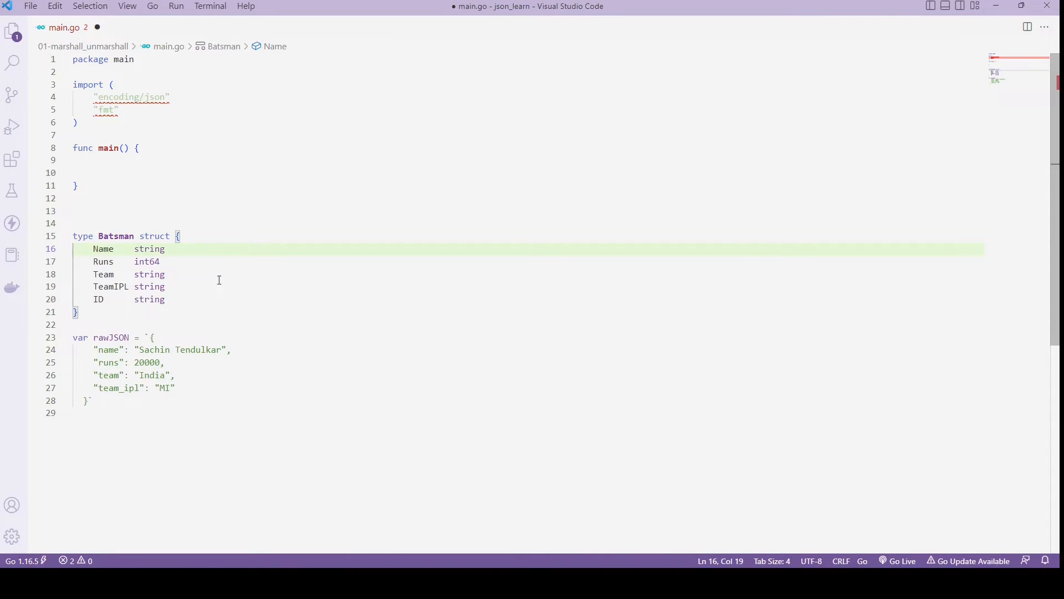
- Compare the Runs int64 and Team string types against the JSON values 20000 and Sachin Tendulkar
double_click(145, 261)
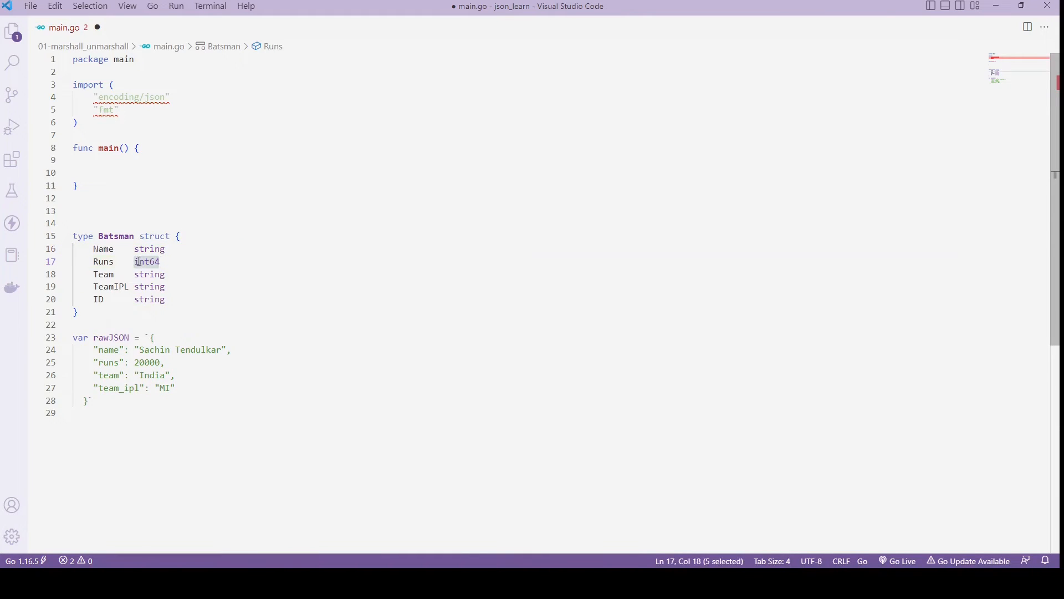
double_click(103, 261)
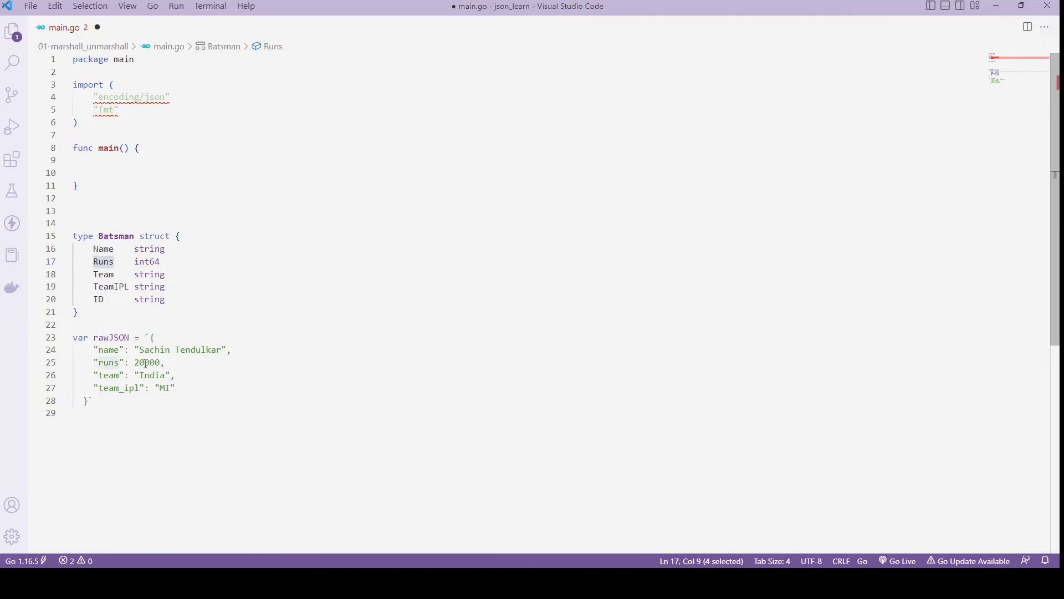
left_click(145, 363)
double_click(146, 363)
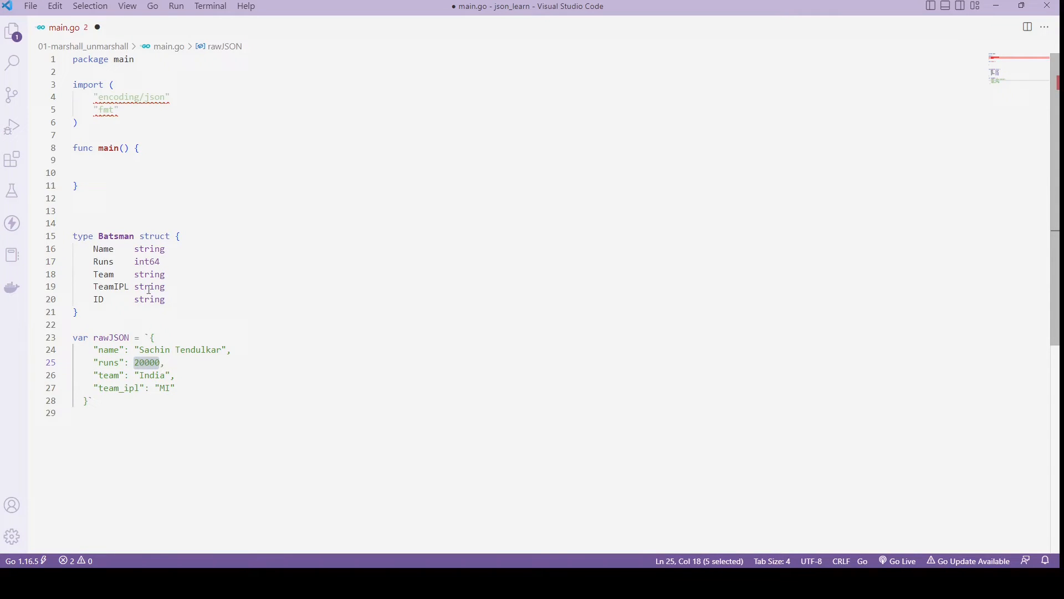
double_click(146, 261)
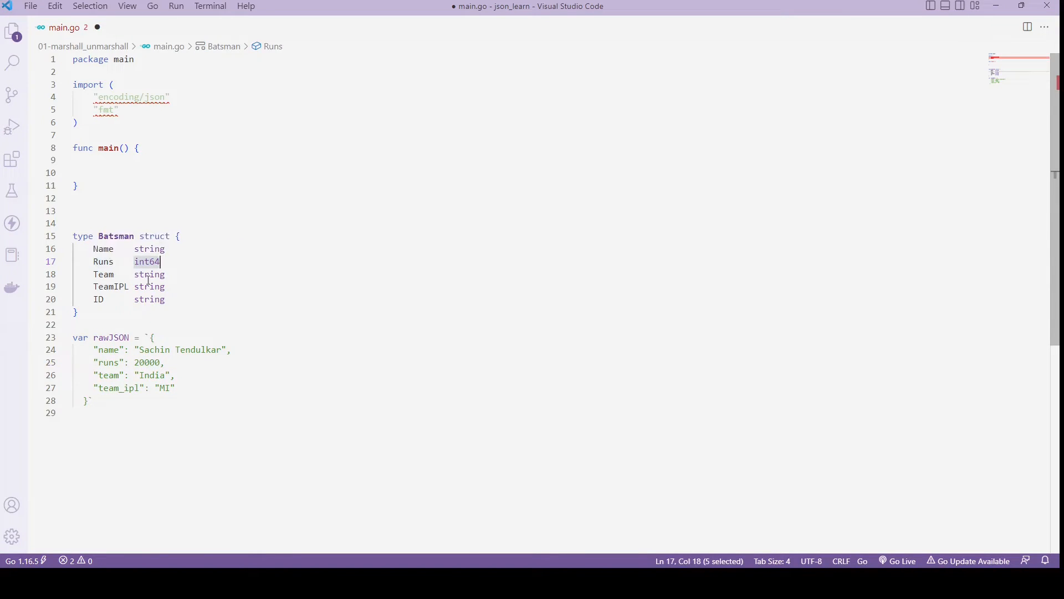
double_click(148, 273)
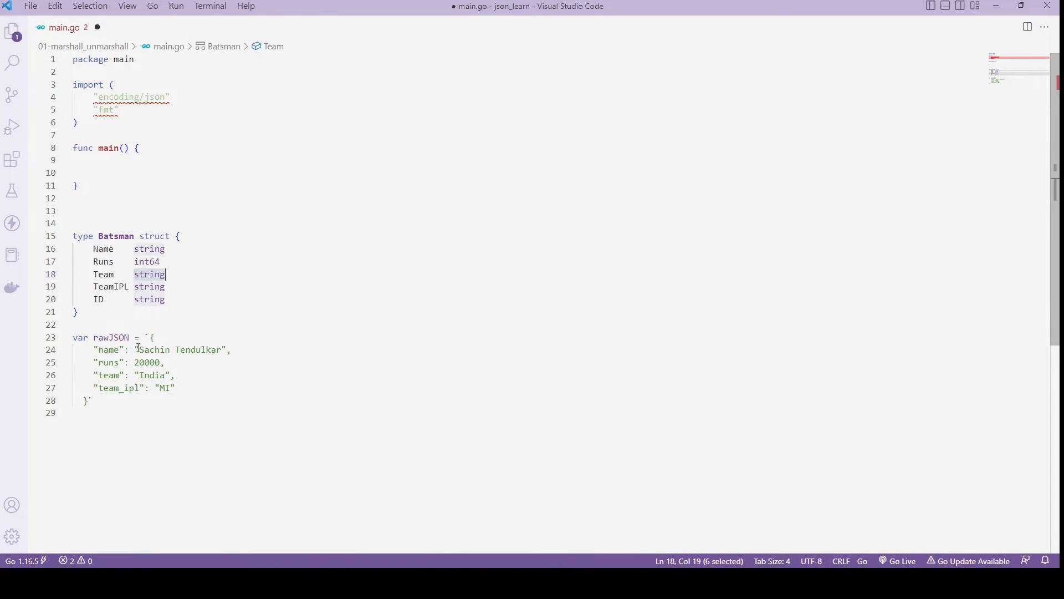
left_click_drag(138, 349, 225, 350)
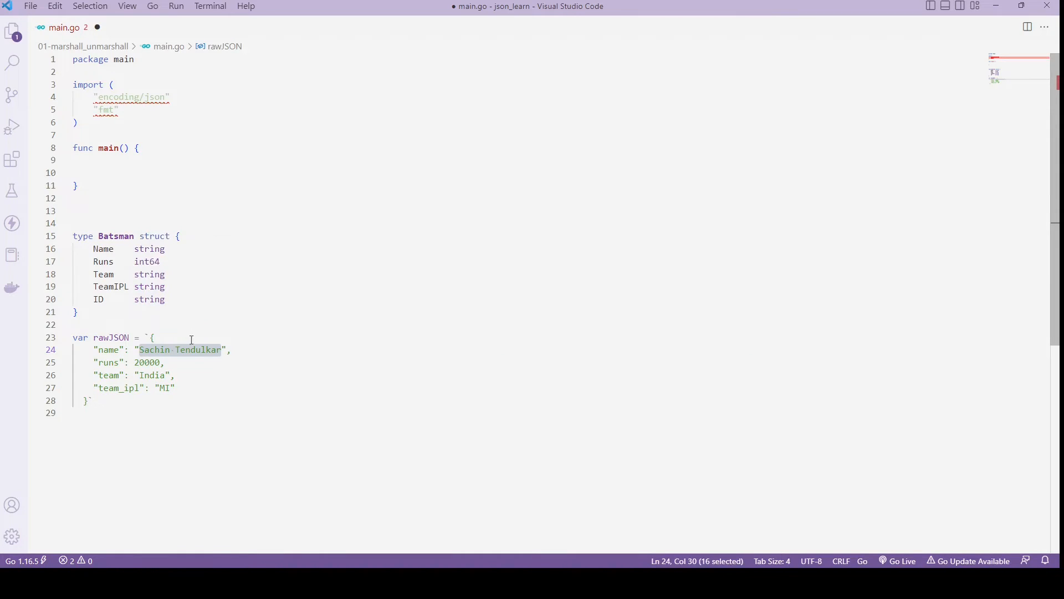
left_click(178, 375)
type("jsonToStruct(rawJSON)")
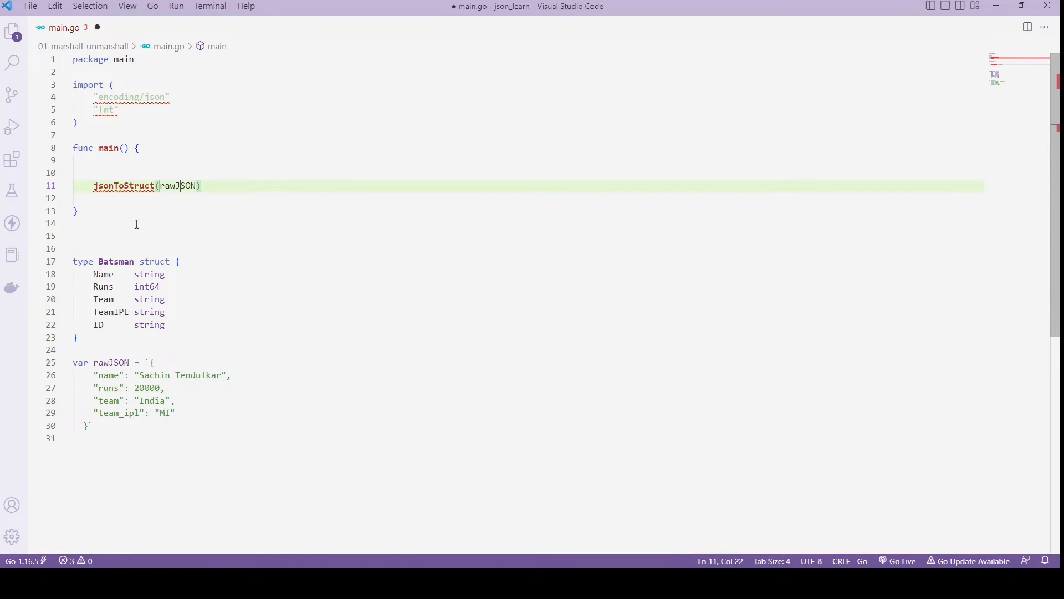
- Write jsonToStruct unmarshalling the rawJSON byte slice into bats and review the Unmarshal arguments
key("ctrl+z")
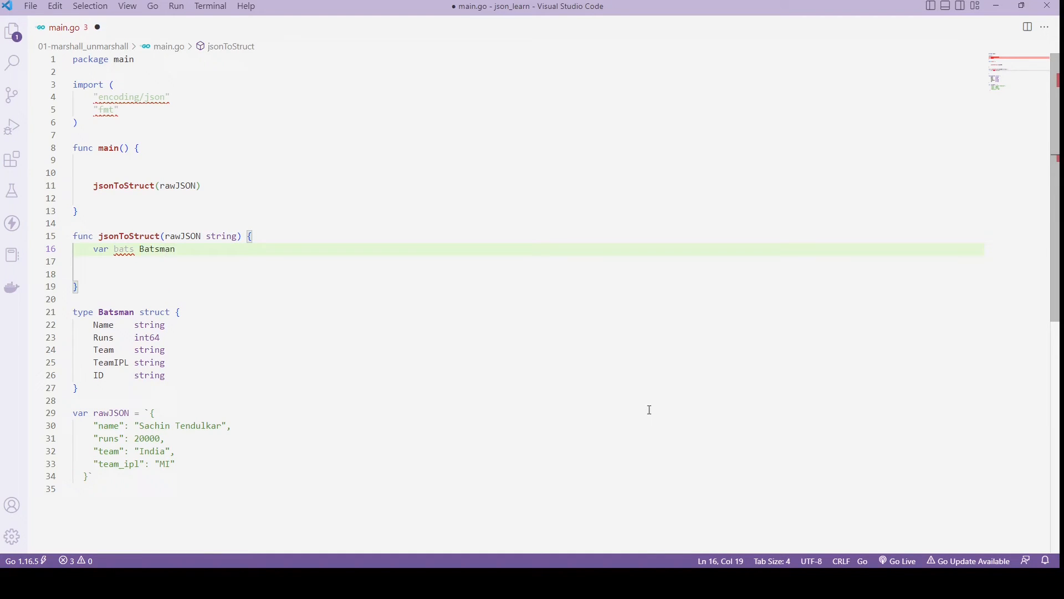
key("ctrl+y")
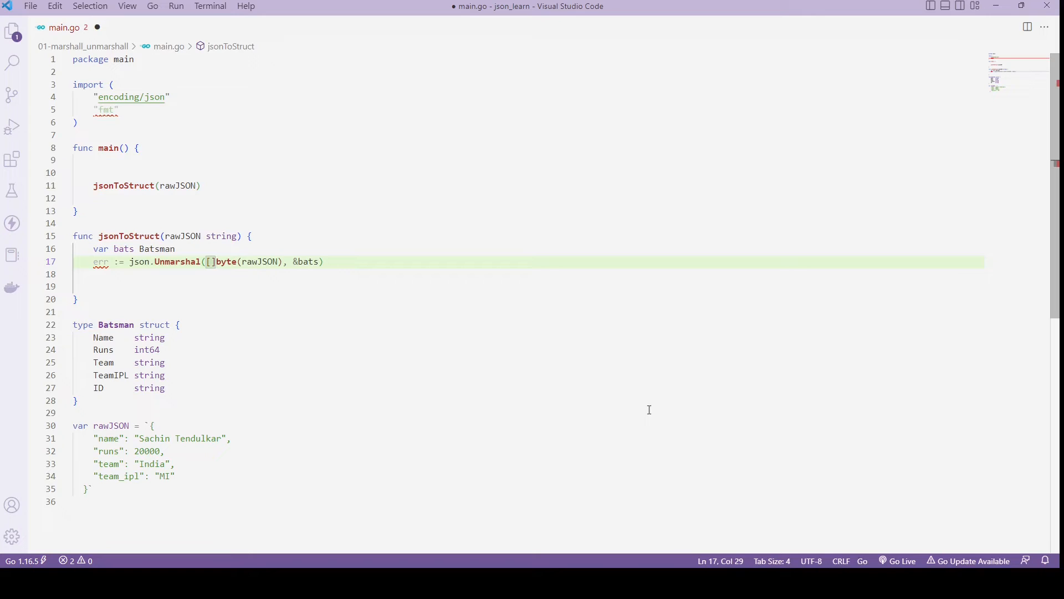
left_click(298, 261)
double_click(298, 261)
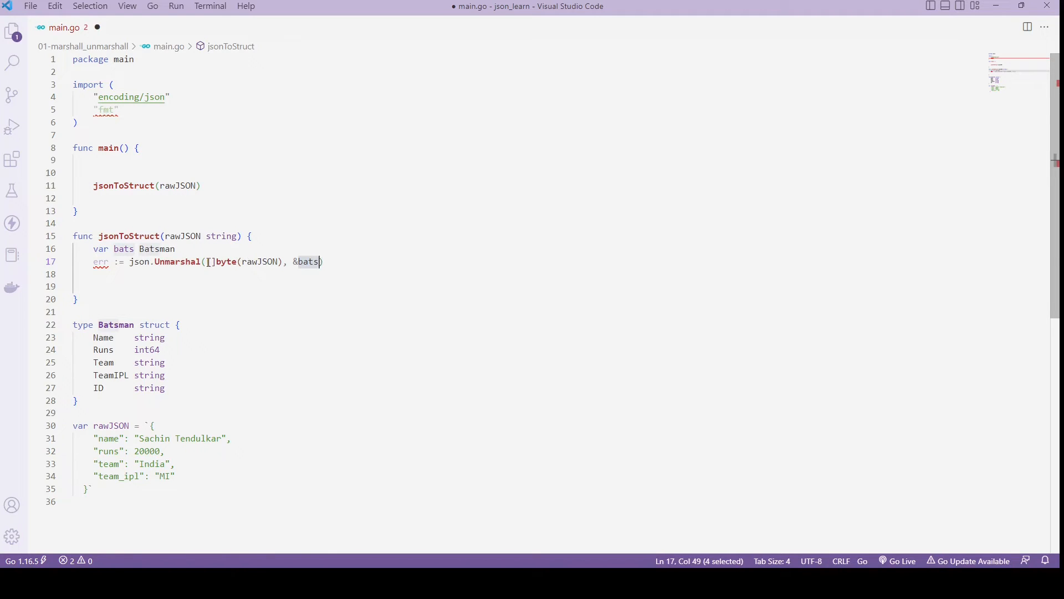
mouse_move(176, 261)
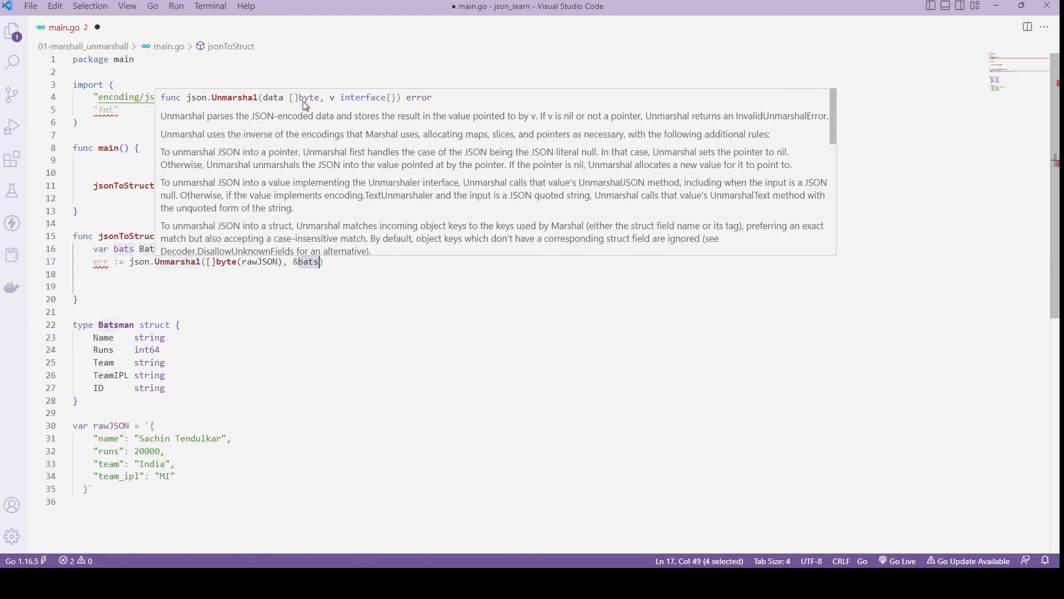
left_click_drag(206, 262, 281, 262)
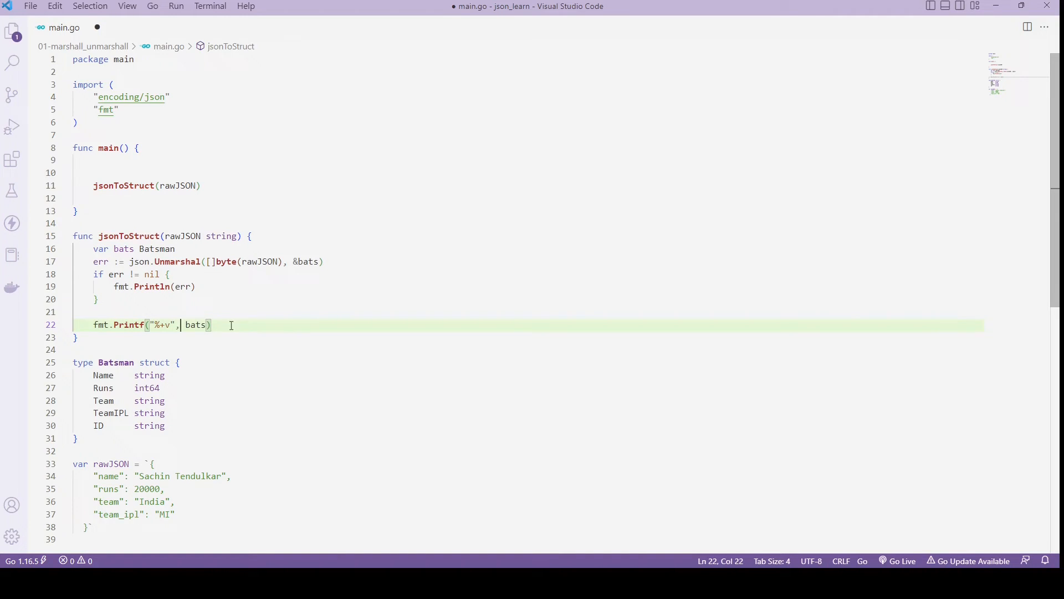
- Save main.go and run it from 01-marshall_unmarshall, printing Sachin Tendulkar, 20000, India
key("ctrl+s")
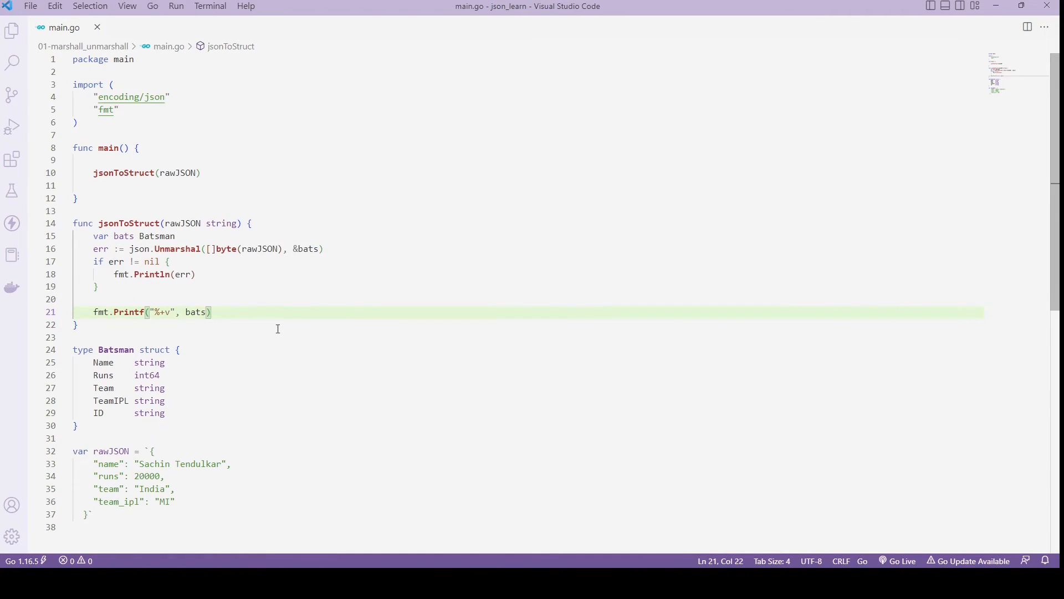
key("ctrl+grave")
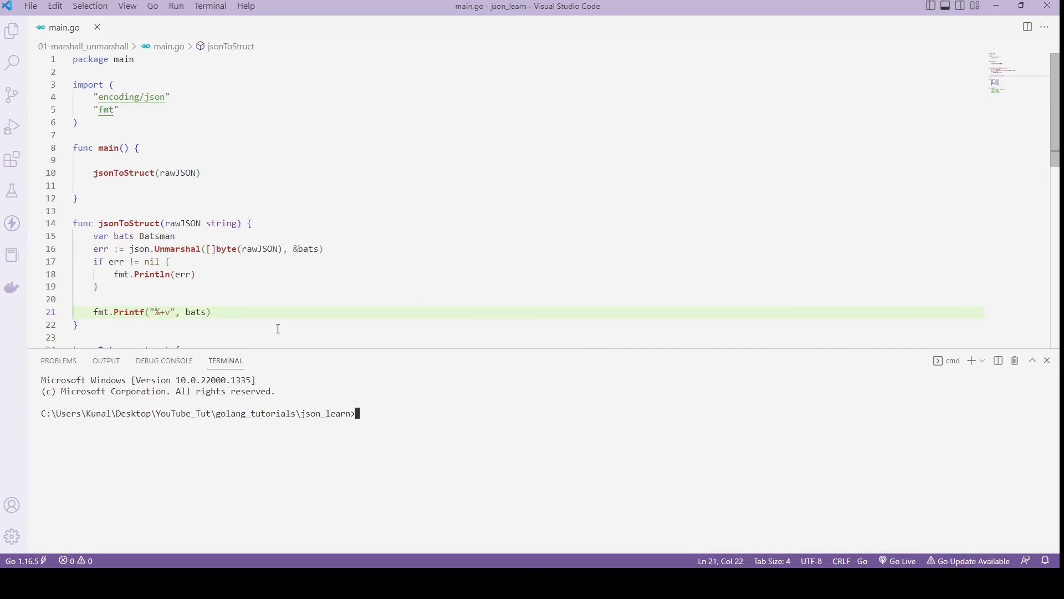
type("cd ")
type("01-marshall_unmarshall")
key("Return")
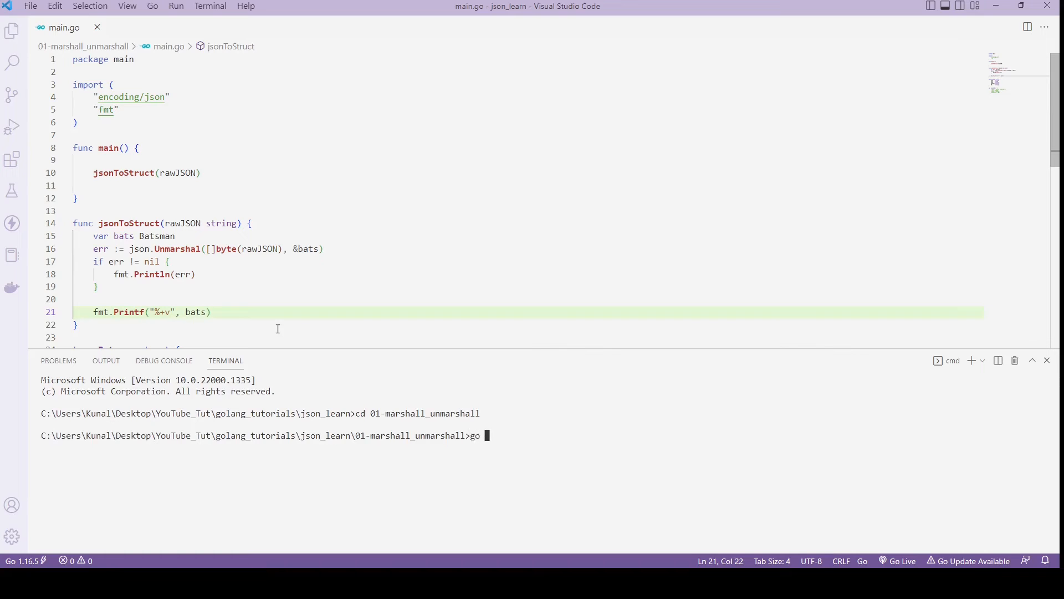
type("go run main.go")
key("Return")
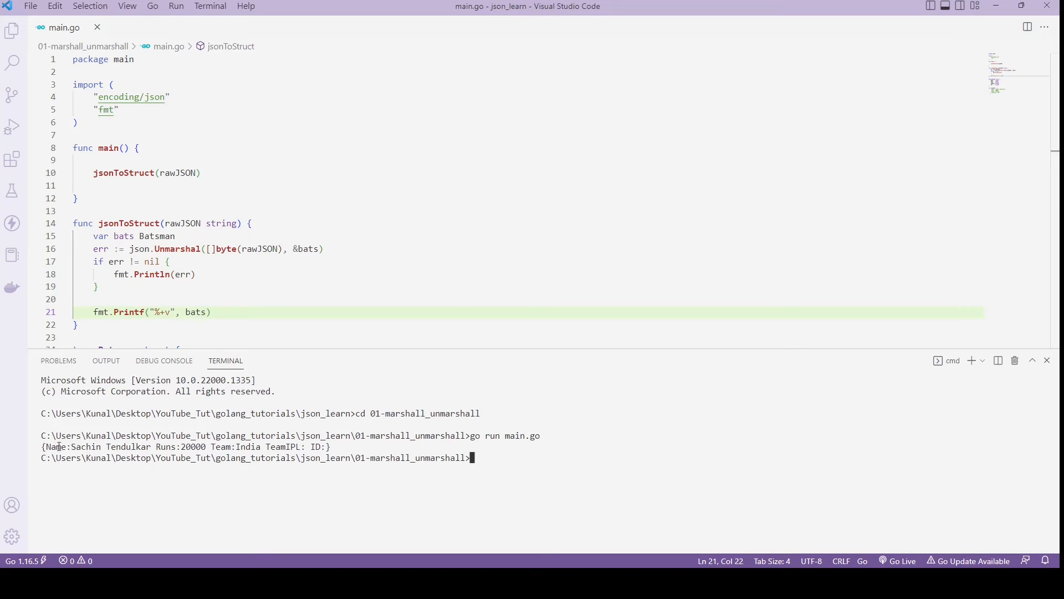
scroll(125, 291, "down", 3)
scroll(121, 254, "down", 1)
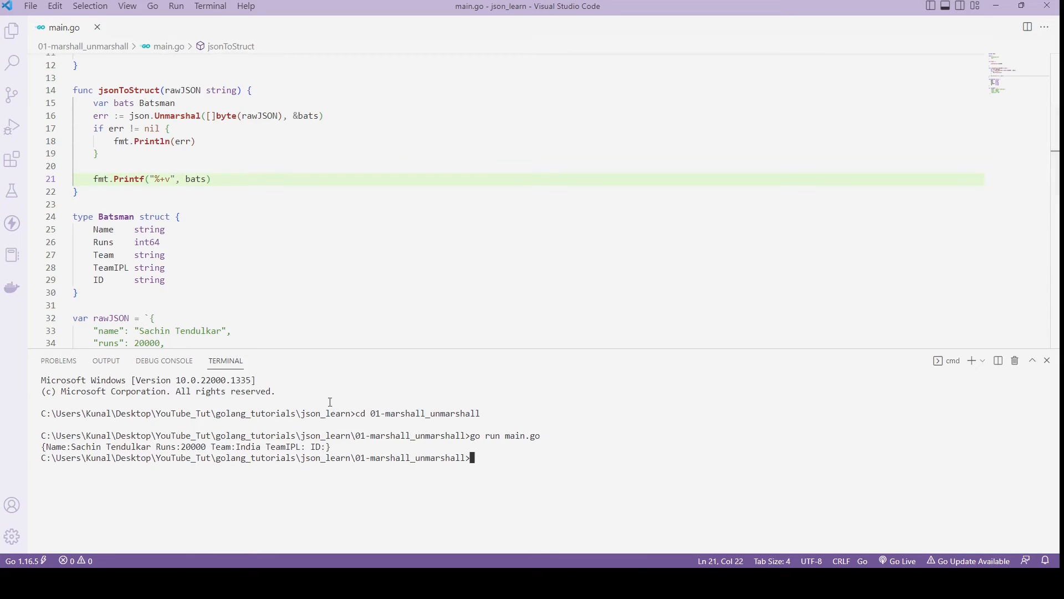
scroll(231, 243, "down", 2)
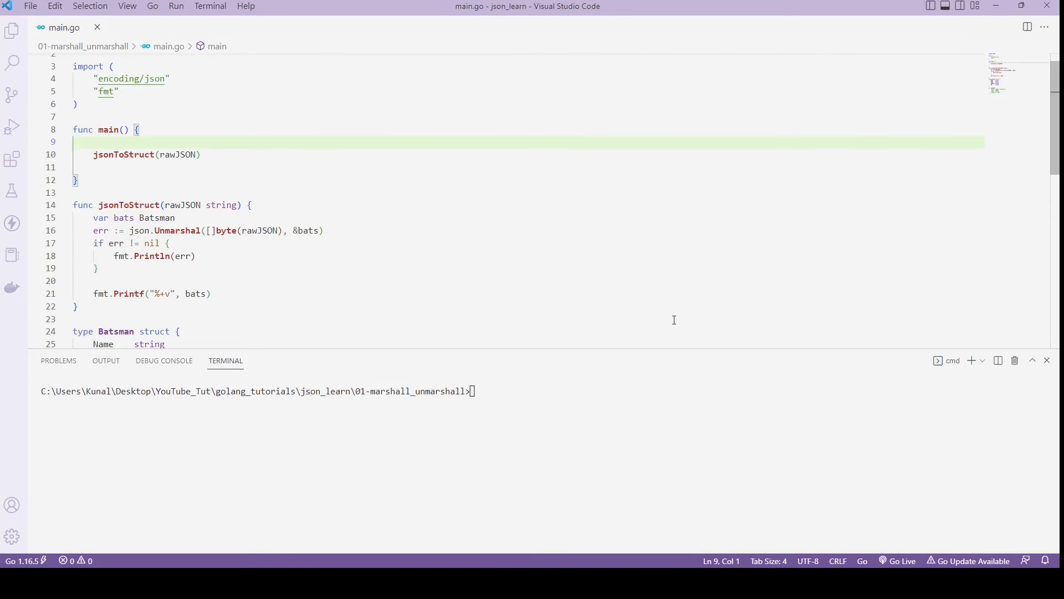
- Declare var bats Batsman in main and add structToJSON marshalling it and printing string(final)
key("Return")
type("var bats Batsman")
type("final, err := json.Marshal(bats")
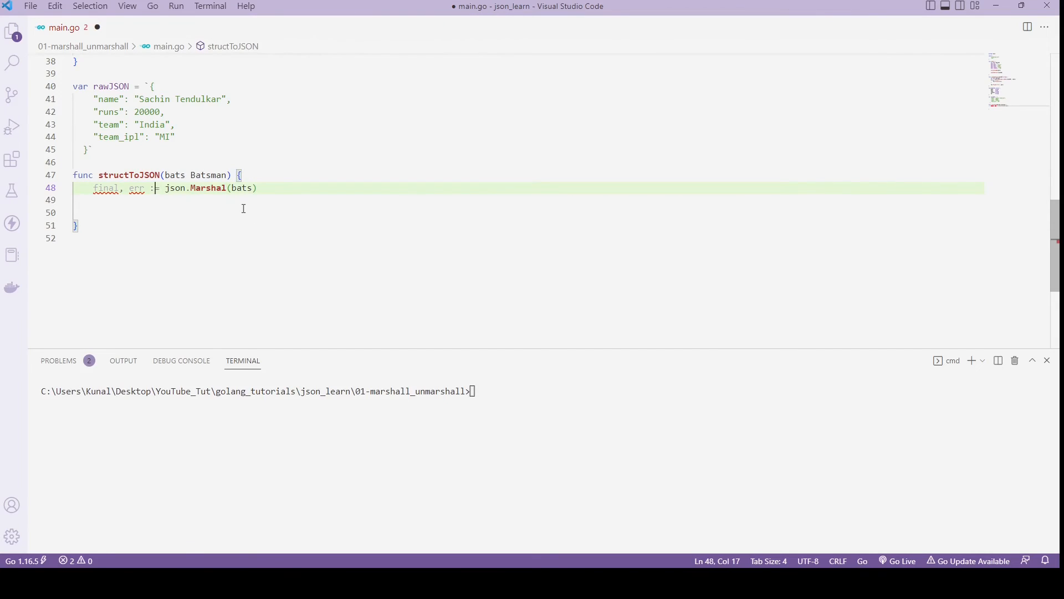
type("iferr != nil {")
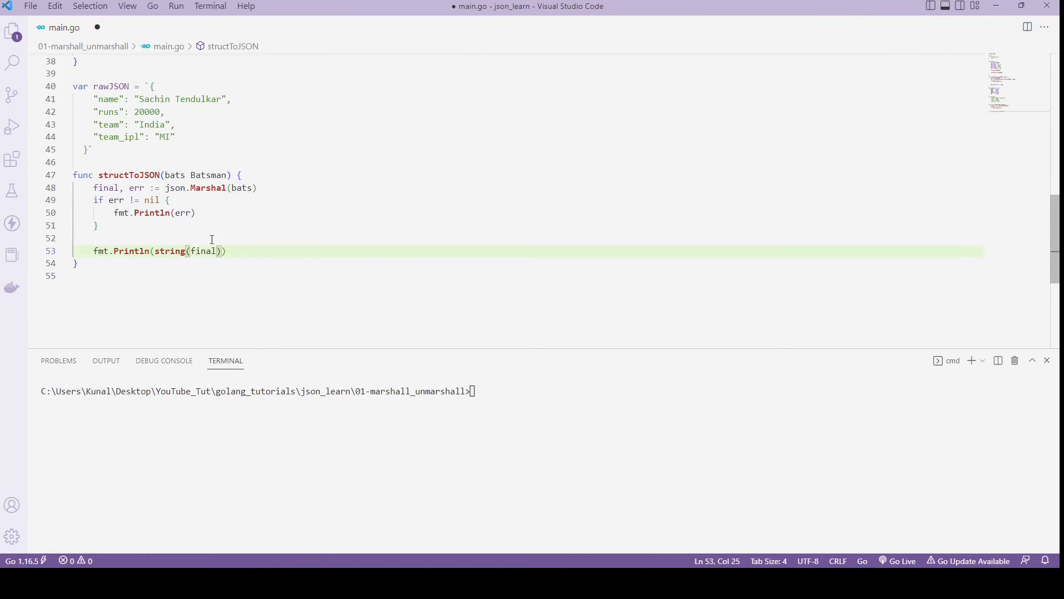
mouse_move(208, 188)
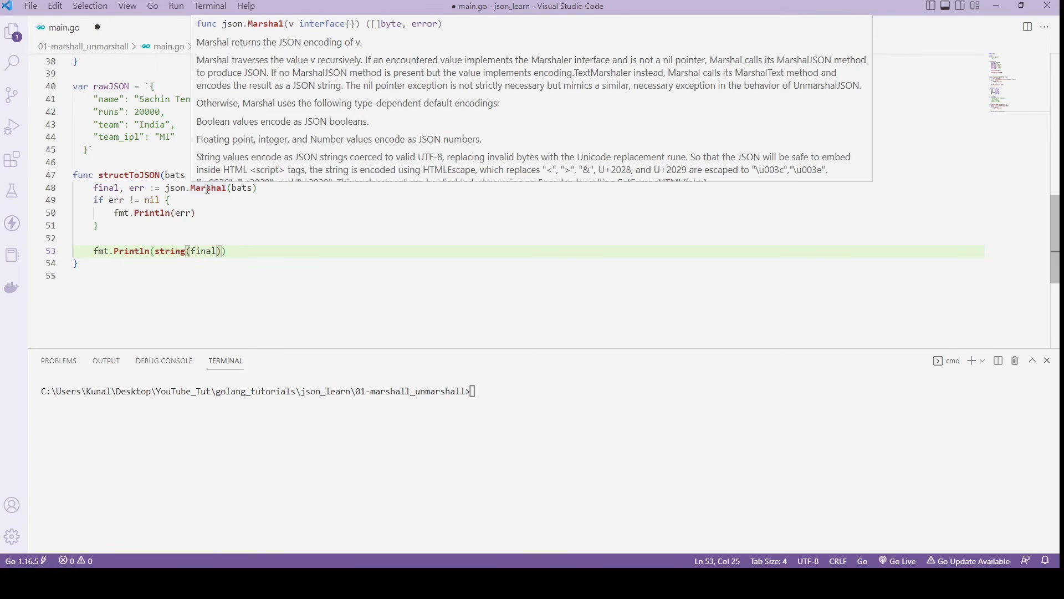
double_click(171, 250)
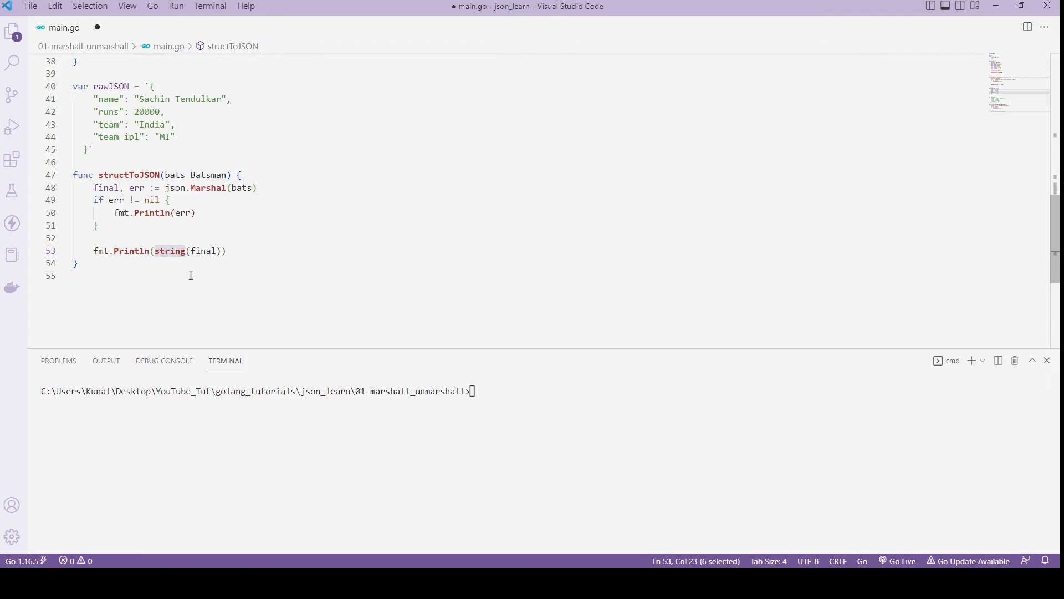
- Save main.go and run go run main.go in the terminal
key("ctrl+s")
left_click(573, 444)
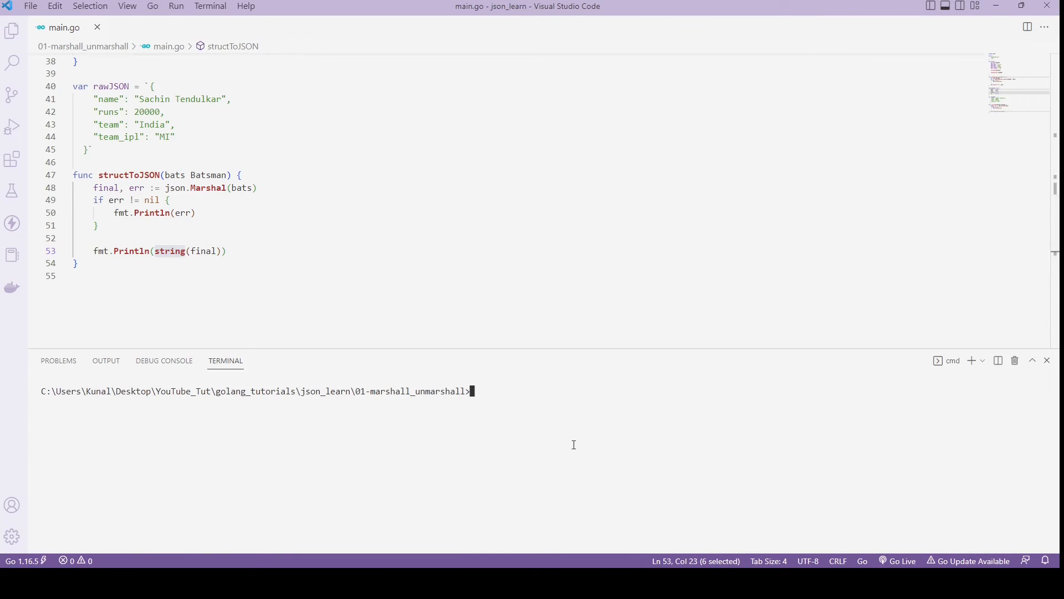
type("go run main.go")
key("Return")
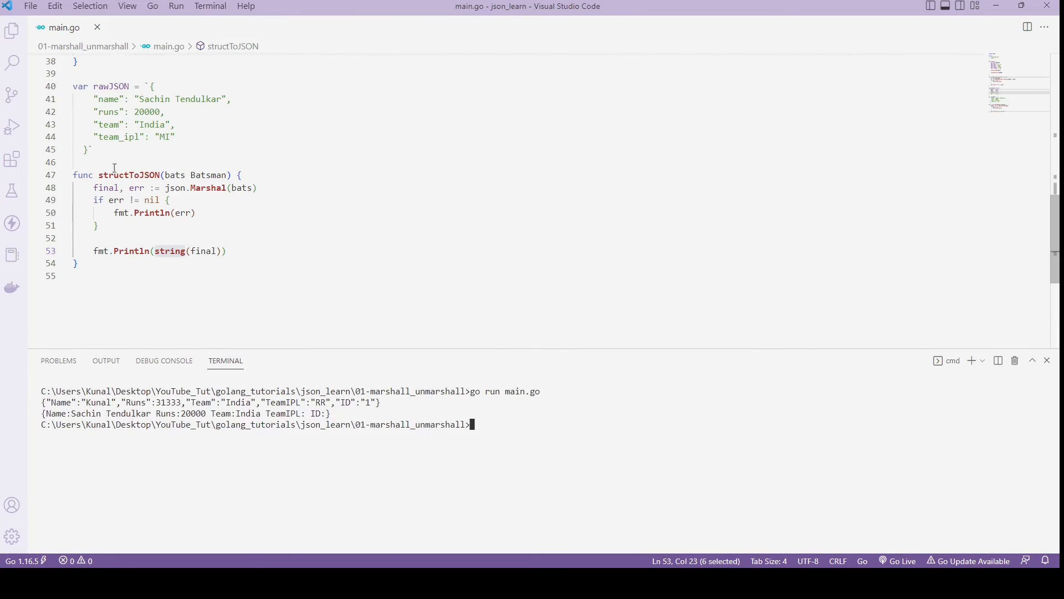
scroll(113, 168, "up", 5)
scroll(122, 176, "up", 5)
- Inspect the field assignments in main against the JSON output line with capitalised keys and ID
left_click_drag(191, 223, 93, 173)
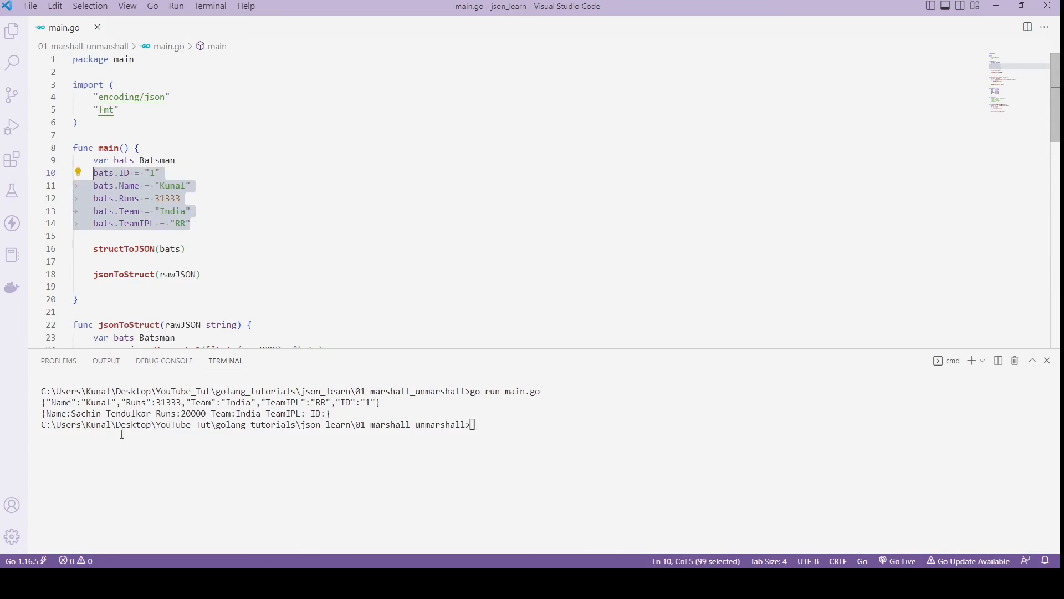
left_click_drag(42, 402, 379, 403)
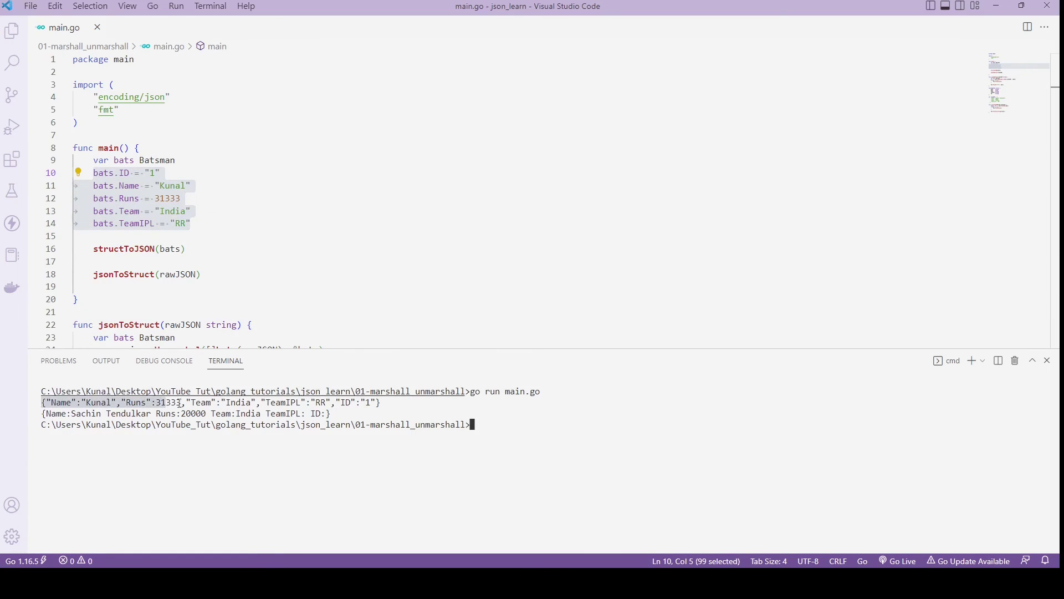
left_click(334, 402)
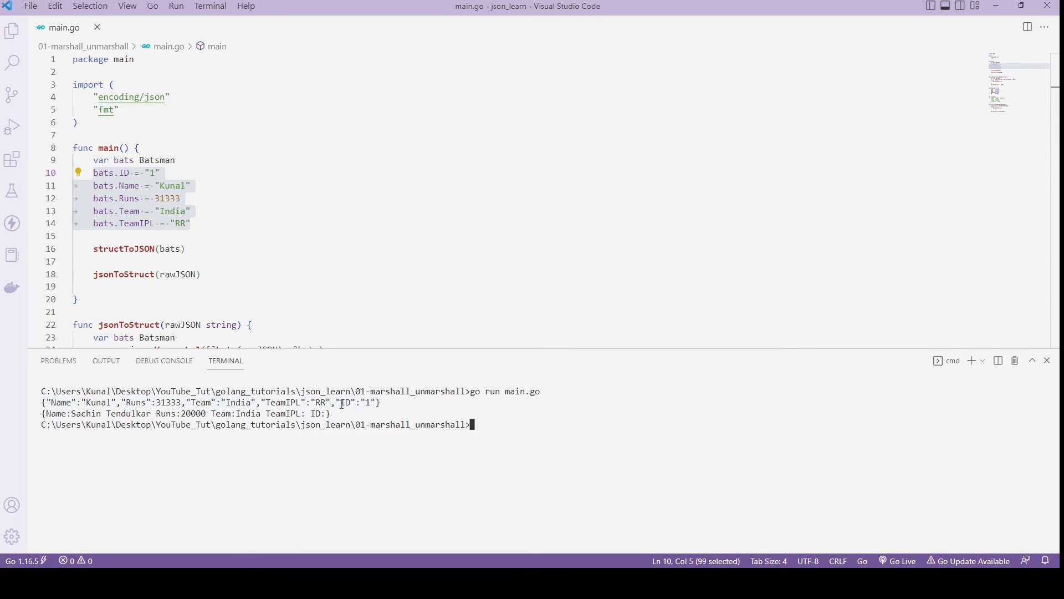
mouse_move(336, 402)
left_mouse_down()
mouse_move(395, 403)
mouse_move(42, 403)
left_mouse_up()
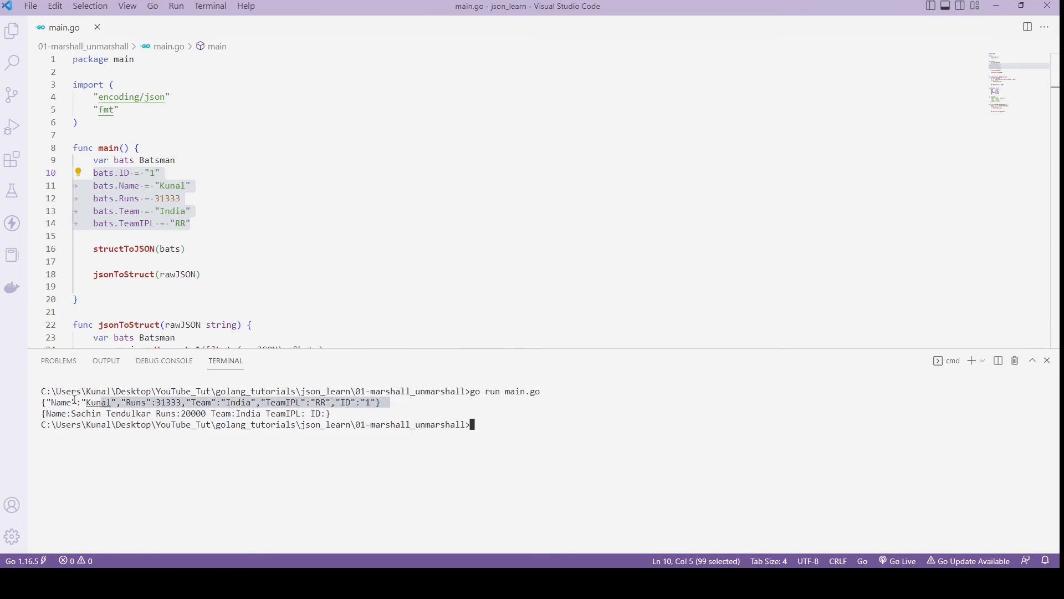
left_click(84, 416)
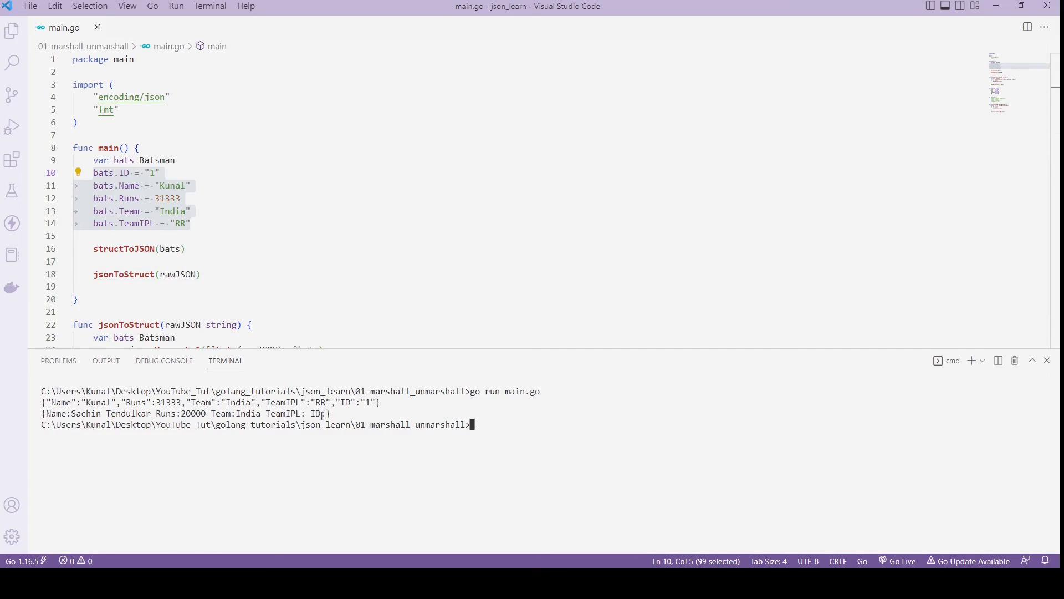
scroll(365, 300, "down", 10)
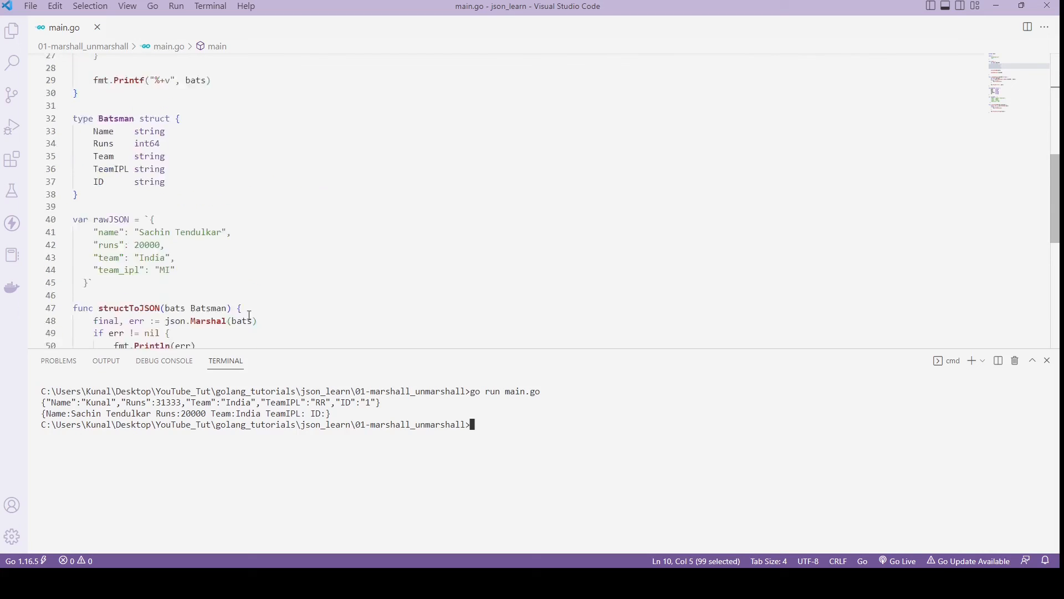
left_click(116, 136)
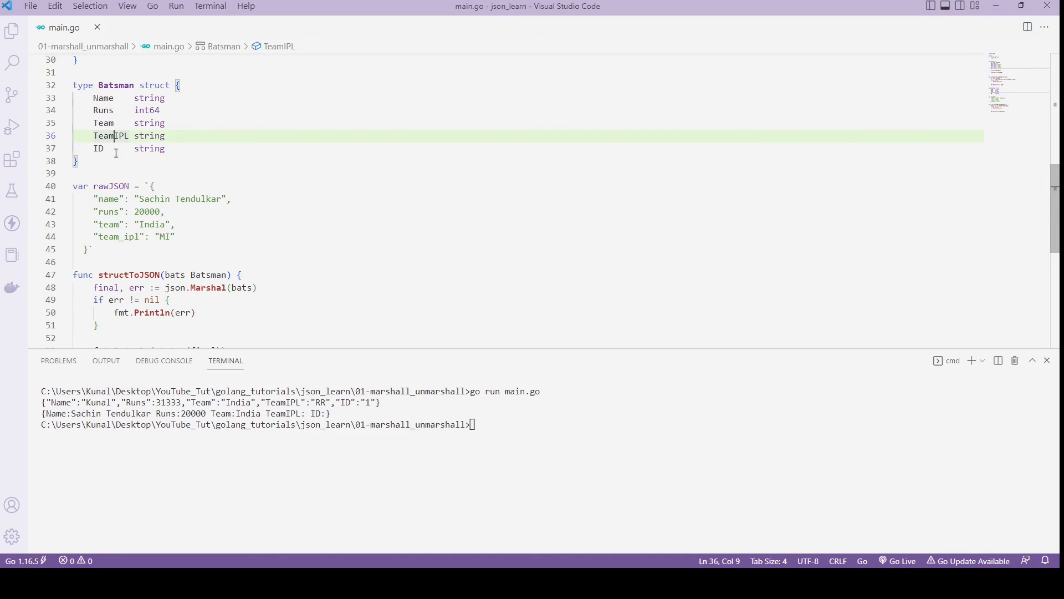
left_click(124, 237)
double_click(124, 236)
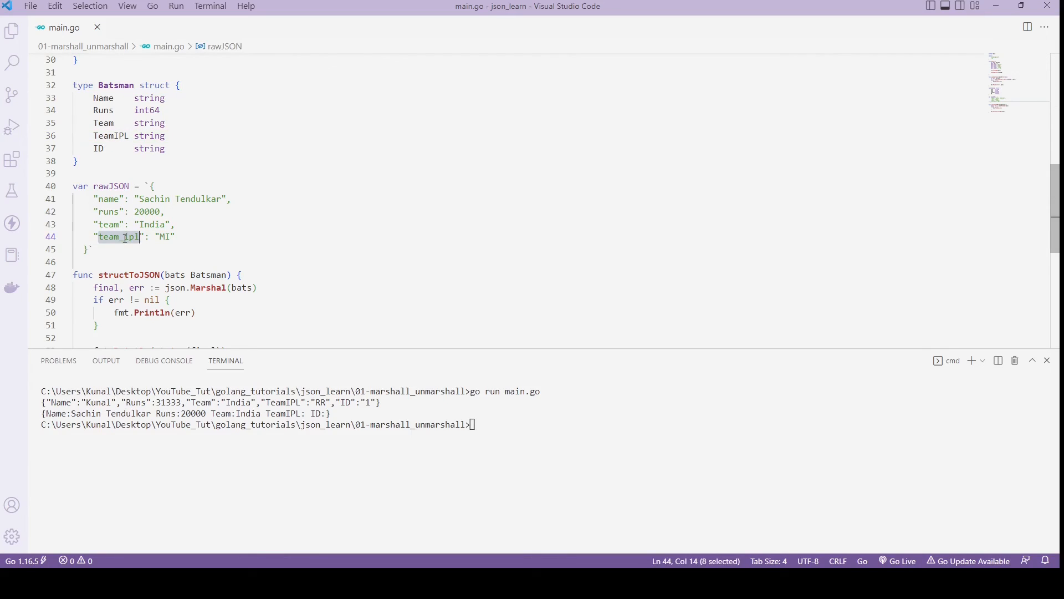
left_click_drag(124, 237, 121, 237)
left_click(114, 135)
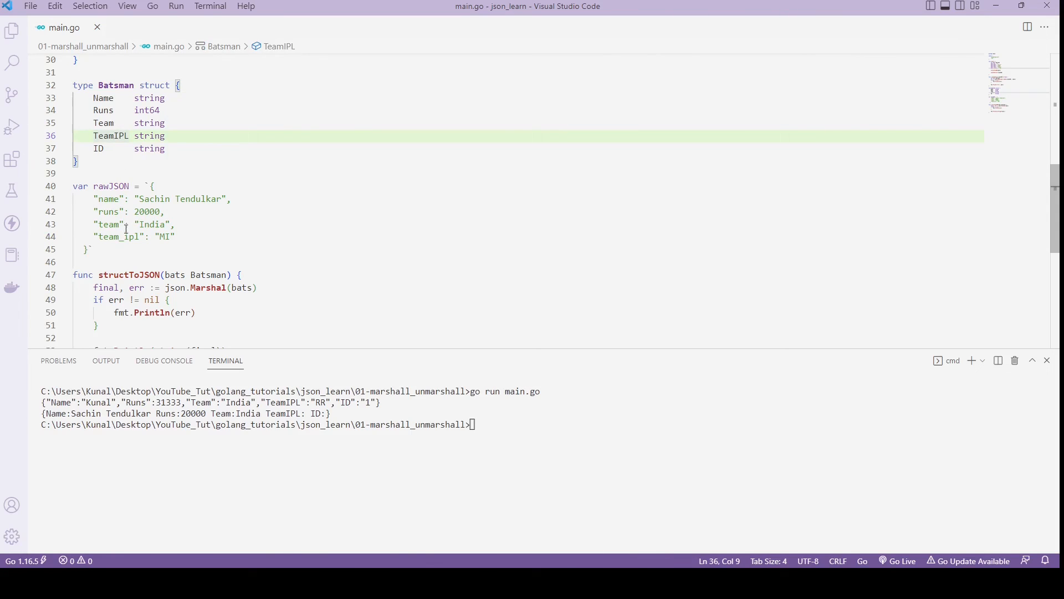
- Add json:"..." tags to all five Batsman field lines using multi-cursor
left_click(231, 123)
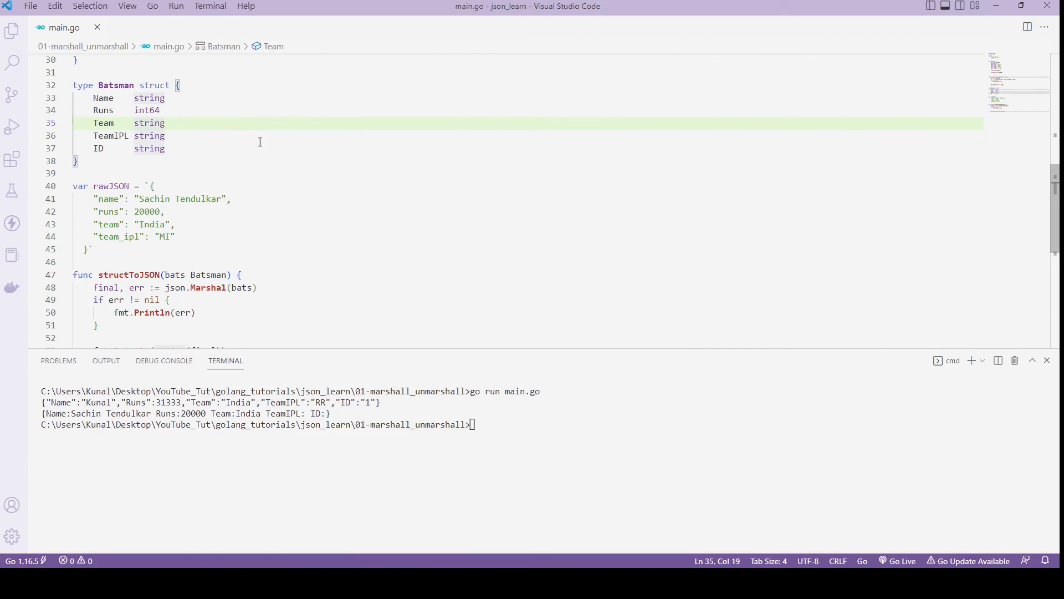
key("ctrl+alt+Up")
key("ctrl+alt+Up")
key("ctrl+alt+Down")
key("ctrl+alt+Down")
key("ctrl+z")
key("ctrl+z")
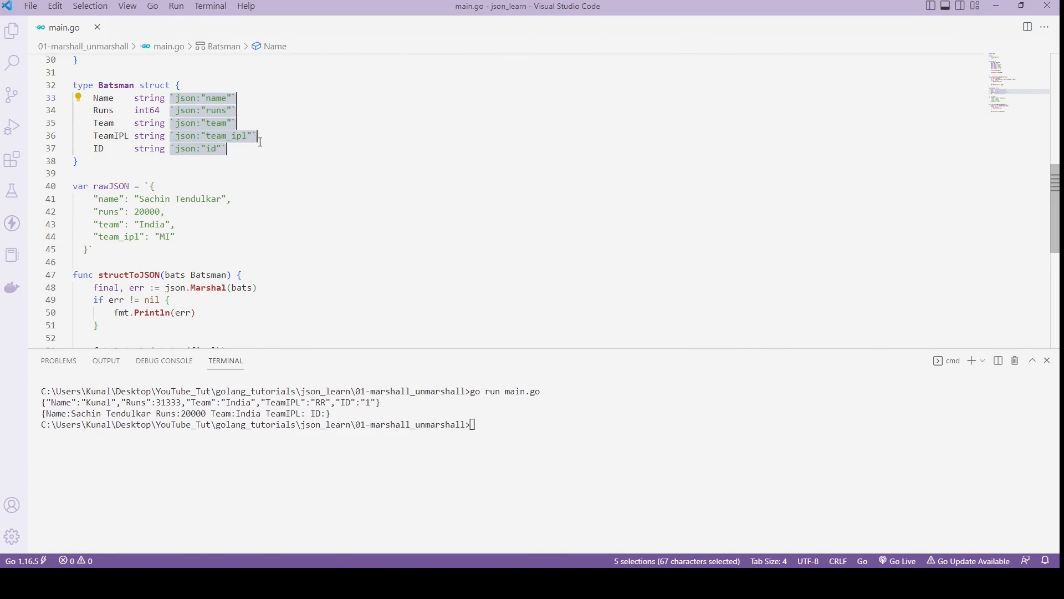
- Rerun go run main.go, printing lowercase keys including team_ipl with TeamIPL now MI
left_click(533, 385)
key("Up")
key("Return")
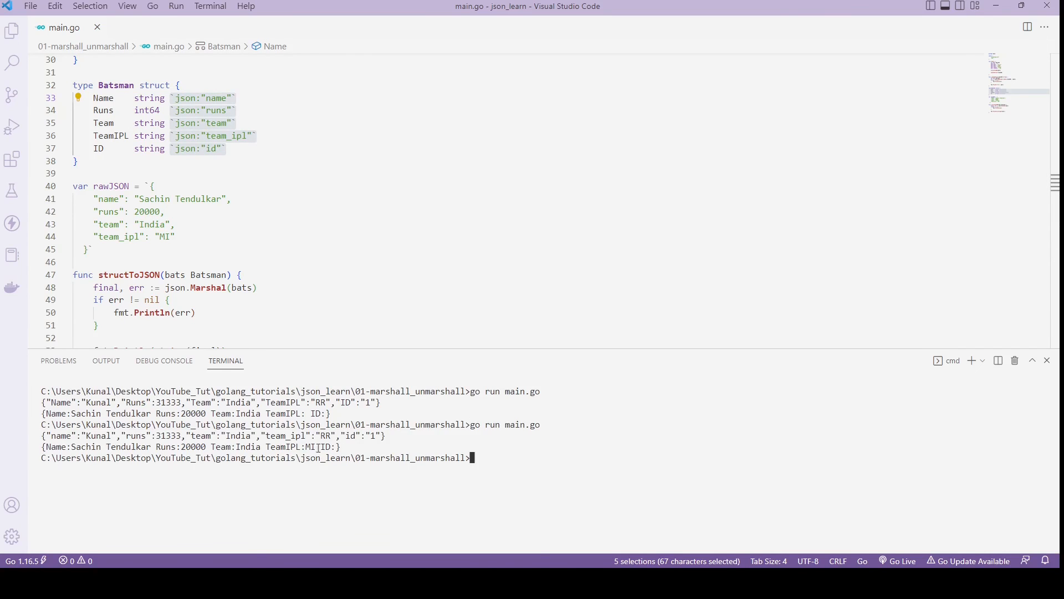
double_click(276, 402)
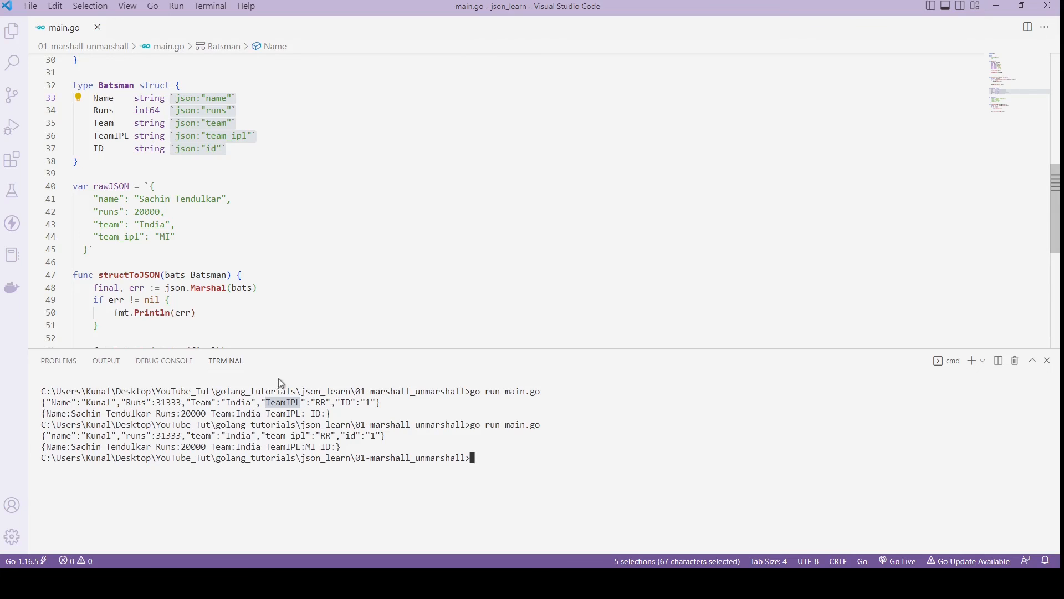
left_click(273, 440)
left_click(202, 149)
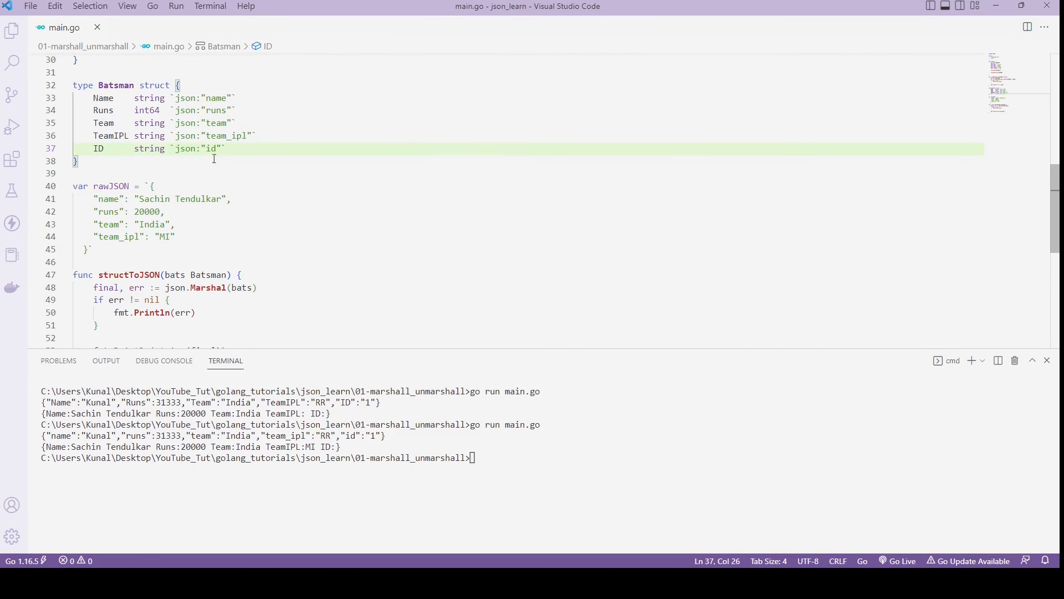
double_click(112, 236)
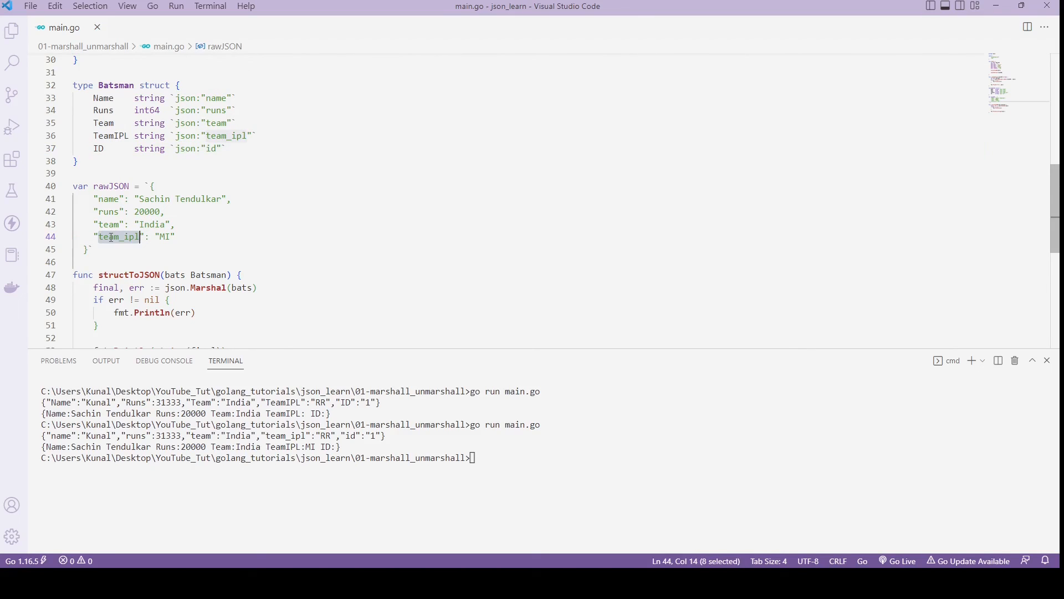
left_click(231, 136)
double_click(231, 136)
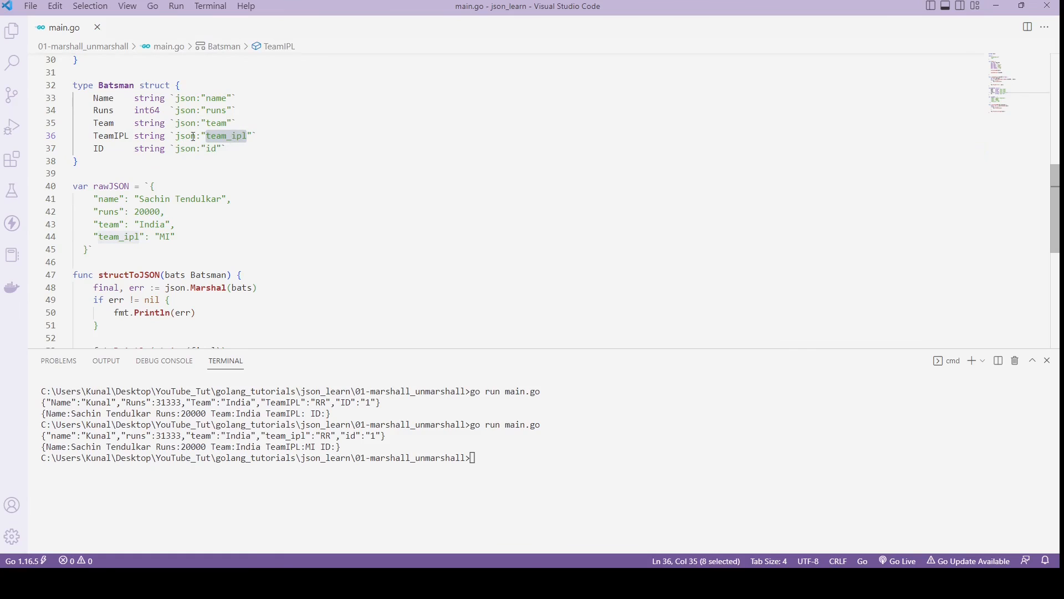